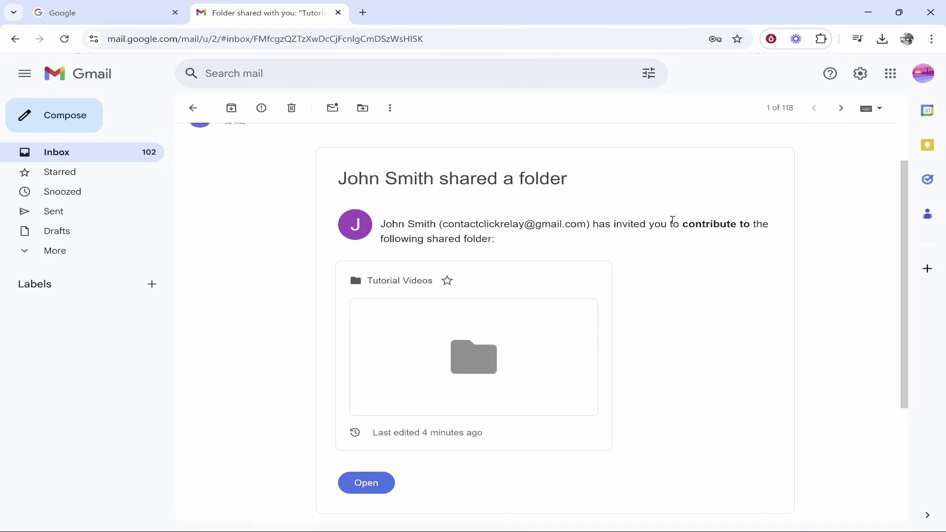
- Highlight 'contribute to' and the rest of the sentence in the Tutorial Videos invitation email
{"action": "left_click_drag", "start_coordinate": [685, 224], "coordinate": [754, 224]}
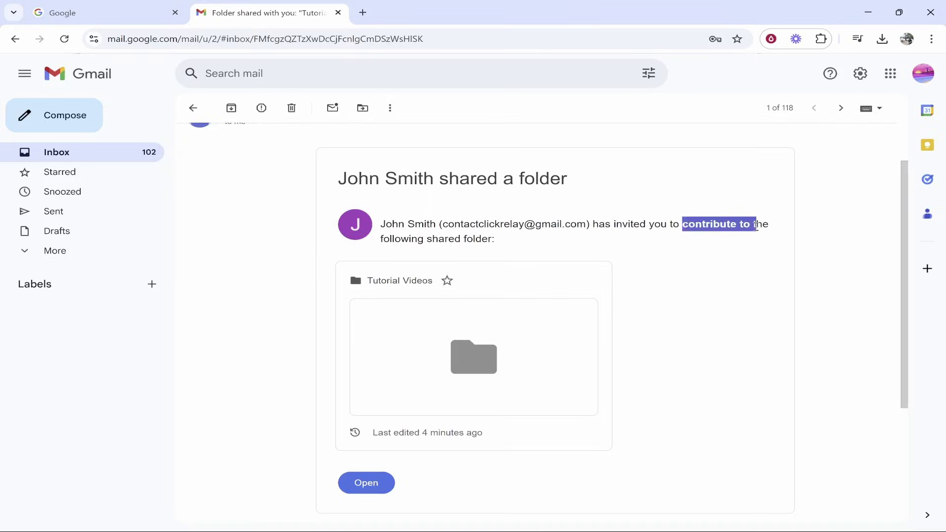
{"action": "left_click_drag", "start_coordinate": [496, 241], "coordinate": [396, 240]}
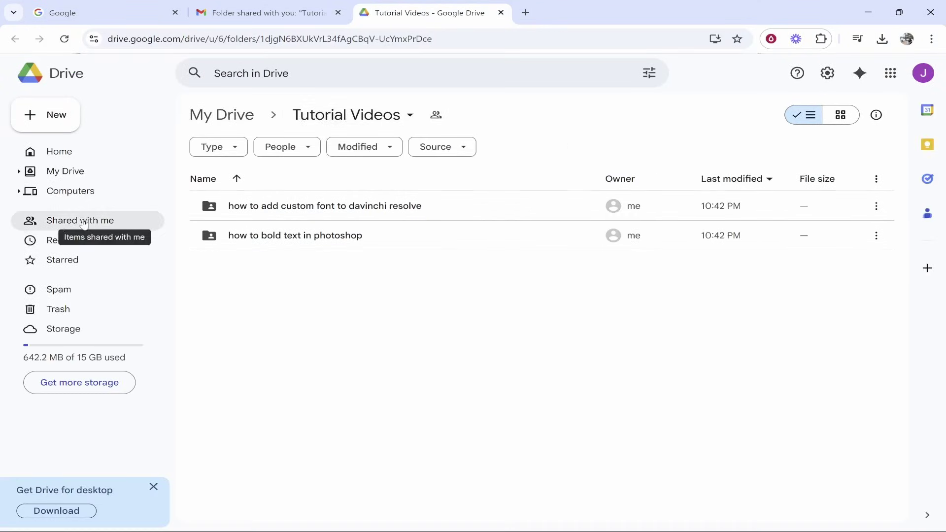
- Open the shared Tutorial Videos folder from the Shared with me list
{"action": "left_click", "coordinate": [59, 226]}
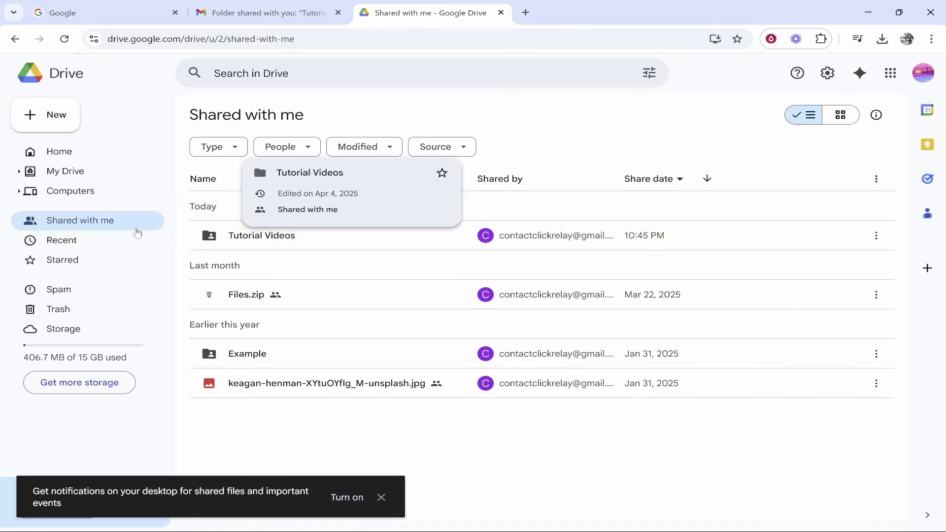
{"action": "double_click", "coordinate": [296, 240]}
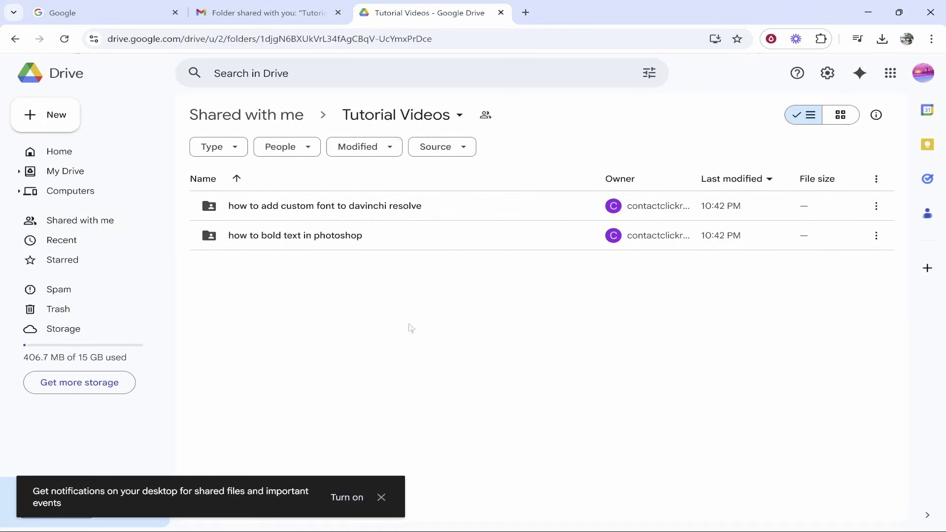
{"action": "left_click", "coordinate": [381, 498]}
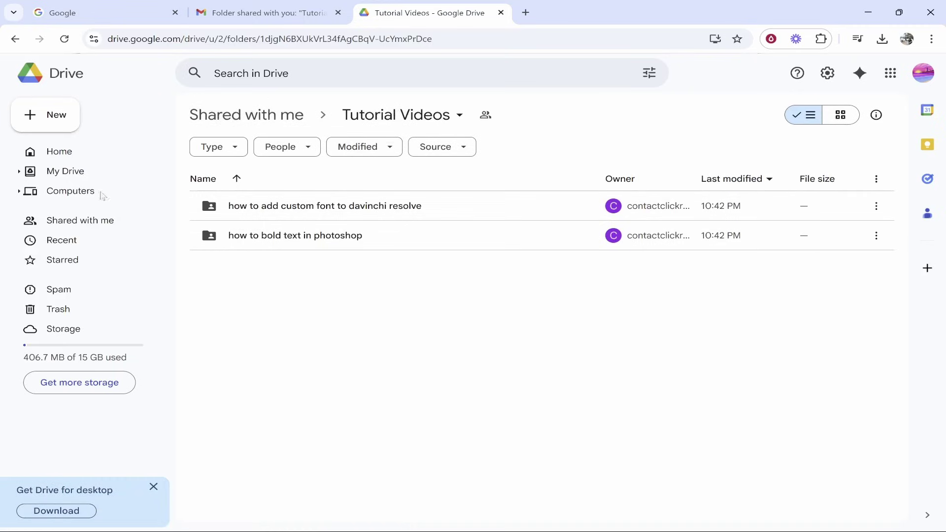
{"action": "left_click", "coordinate": [45, 119]}
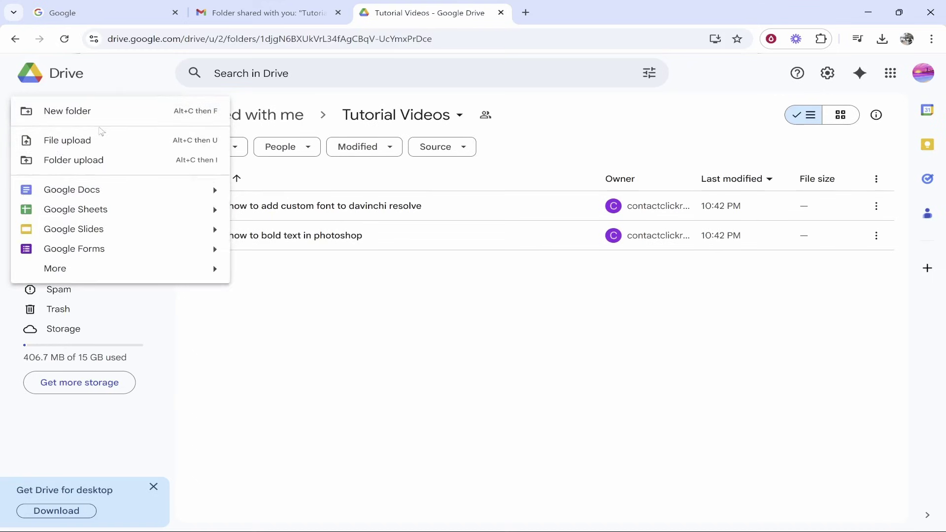
{"action": "left_click", "coordinate": [91, 145]}
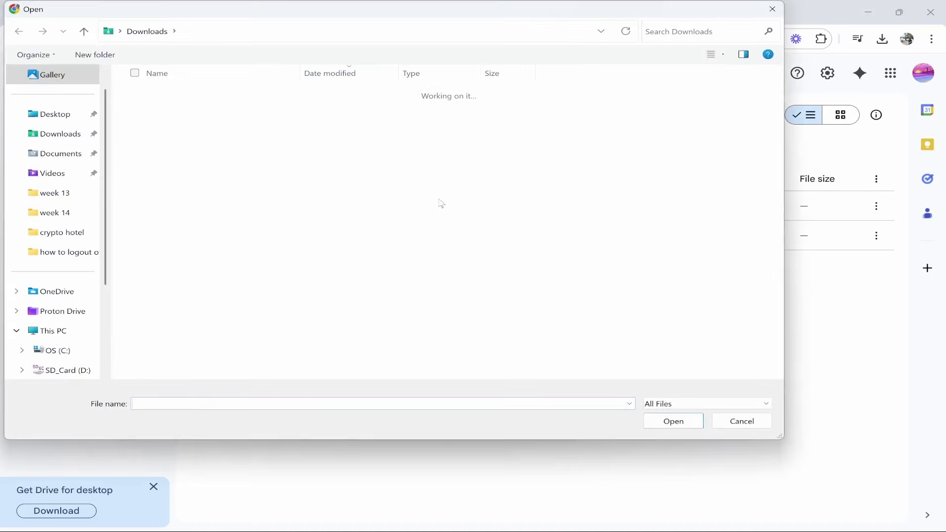
{"action": "left_click", "coordinate": [773, 10]}
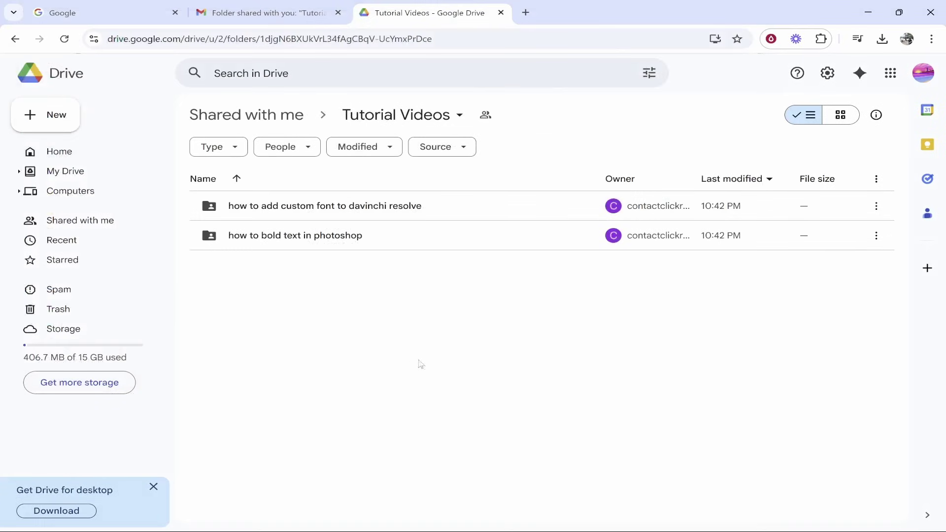
{"action": "mouse_move", "coordinate": [489, 517]}
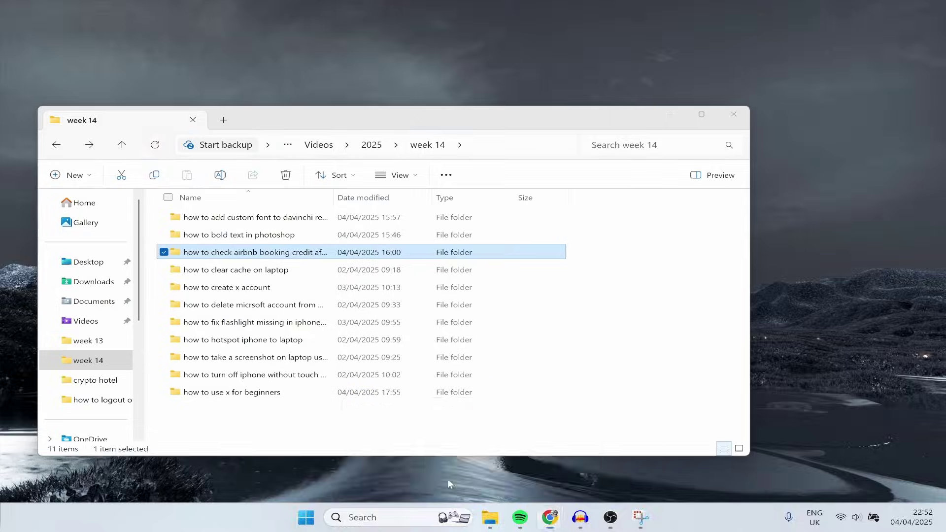
- Place the week 14 Explorer window beside Drive and select both tutorial folders
{"action": "left_click", "coordinate": [448, 480]}
{"action": "mouse_move", "coordinate": [299, 122]}
{"action": "left_mouse_down"}
{"action": "mouse_move", "coordinate": [732, 74]}
{"action": "mouse_move", "coordinate": [714, 172]}
{"action": "left_mouse_up"}
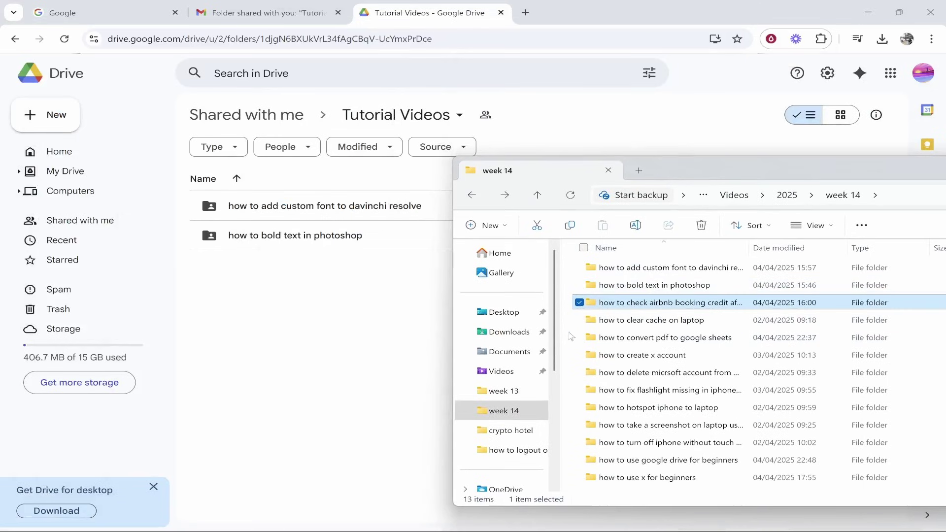
{"action": "mouse_move", "coordinate": [569, 337]}
{"action": "left_mouse_down"}
{"action": "mouse_move", "coordinate": [434, 361]}
{"action": "mouse_move", "coordinate": [323, 356]}
{"action": "left_mouse_up"}
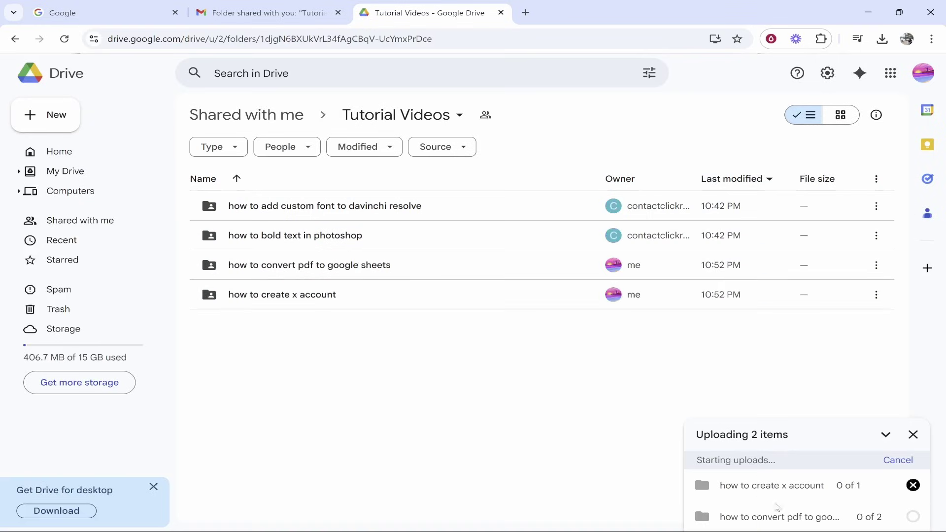